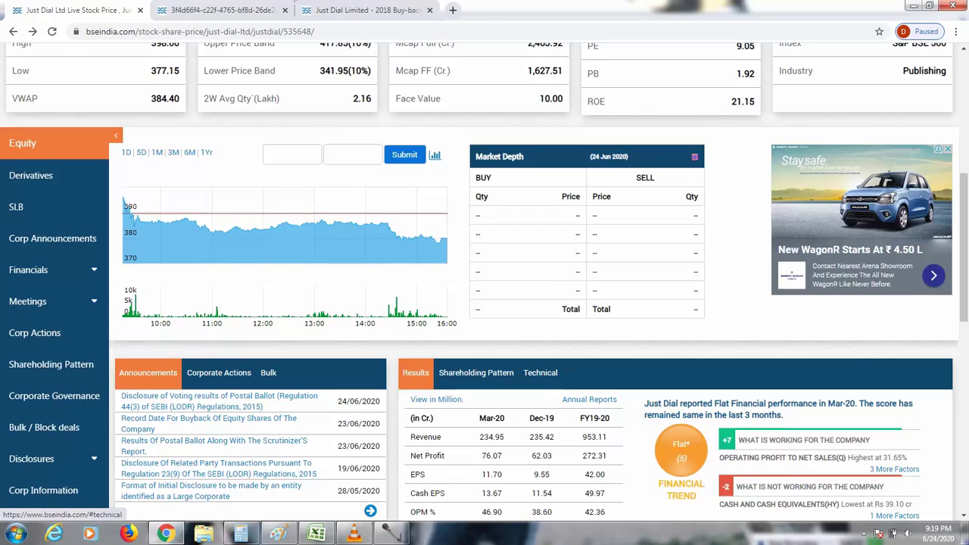
# Examine Just Dial's buy-back record date notice, marking the record date sentence and the two shareholder eligibility points
pyautogui.scroll(-4, 479, 296)
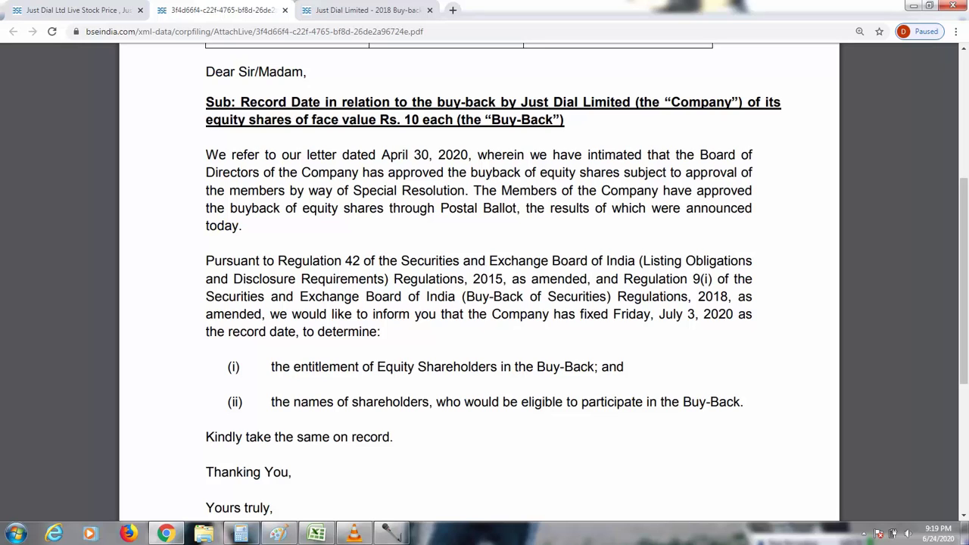
pyautogui.moveTo(269, 313); pyautogui.dragTo(601, 314)
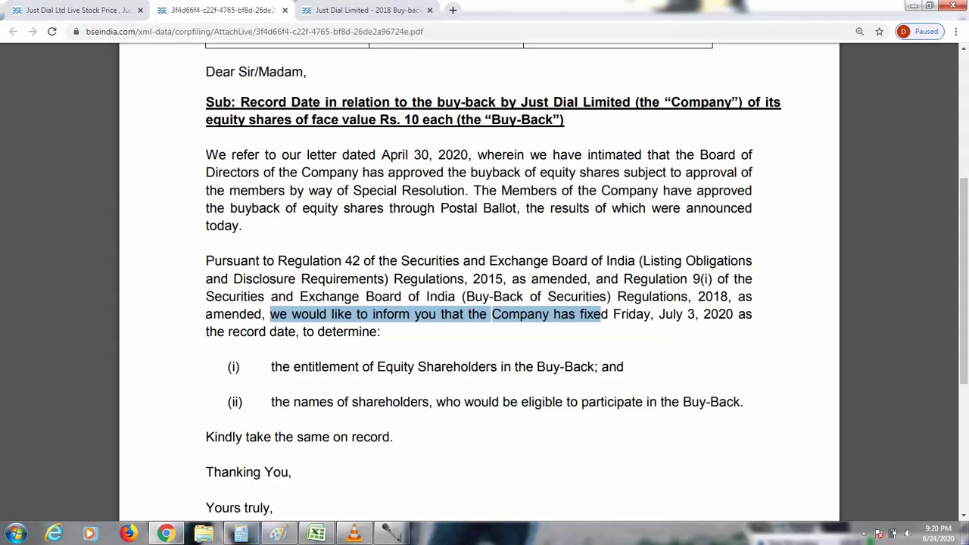
pyautogui.moveTo(556, 255)
pyautogui.mouseDown()
pyautogui.moveTo(749, 380)
pyautogui.moveTo(792, 256)
pyautogui.mouseUp()
pyautogui.moveTo(553, 256); pyautogui.dragTo(794, 256)
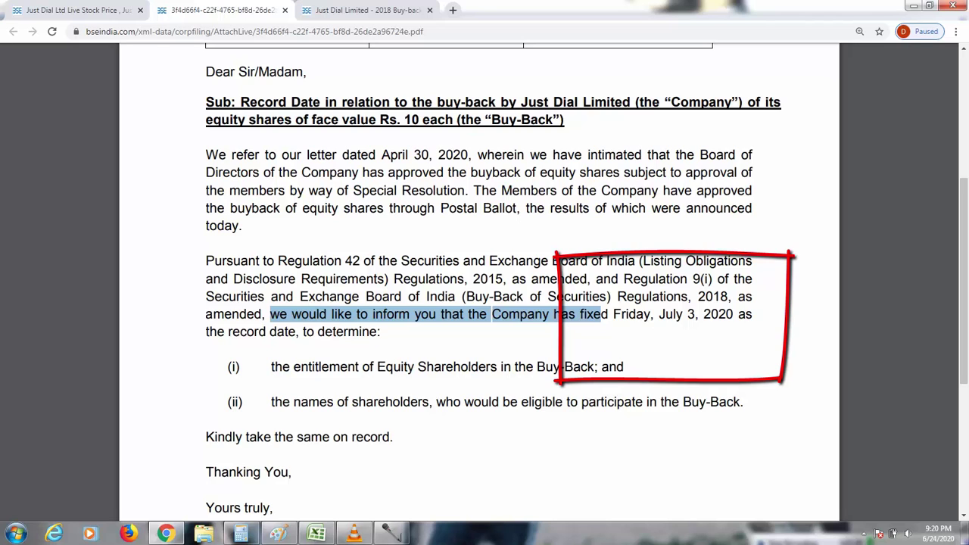
pyautogui.press('Escape')
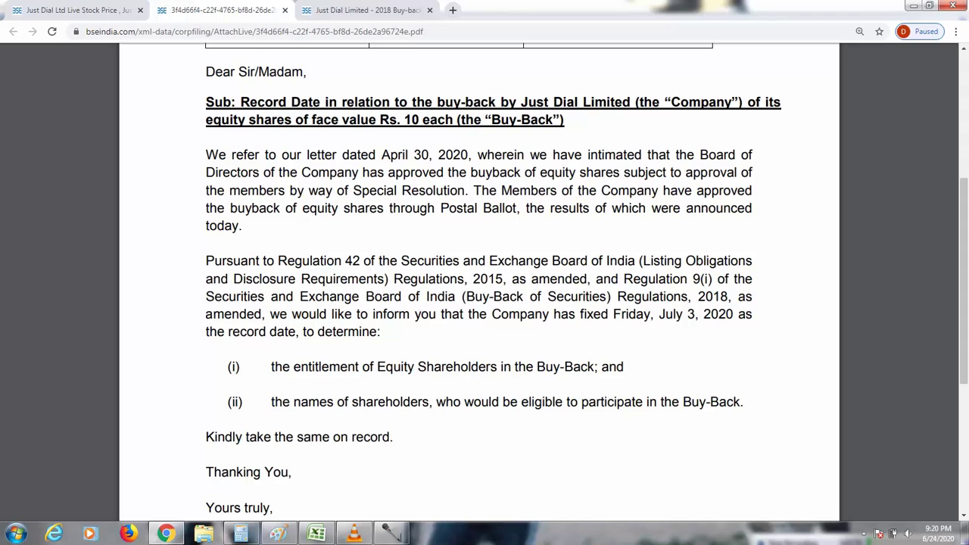
pyautogui.moveTo(271, 366); pyautogui.dragTo(627, 367)
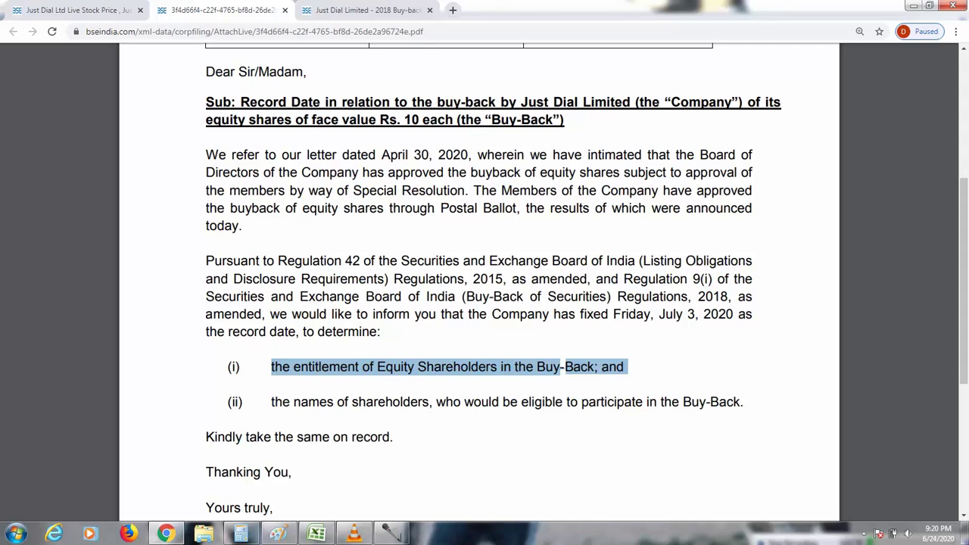
pyautogui.moveTo(271, 401); pyautogui.dragTo(707, 401)
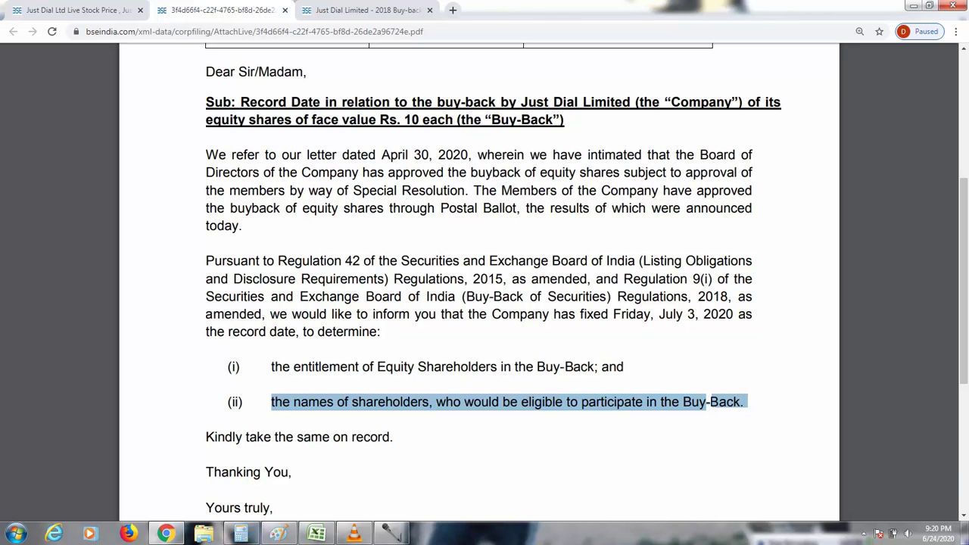
# Switch to the justdial Arbitrage workbook in Excel and review the buyback details down to the Ban Stock list row
pyautogui.hotkey('alt', 'Tab')
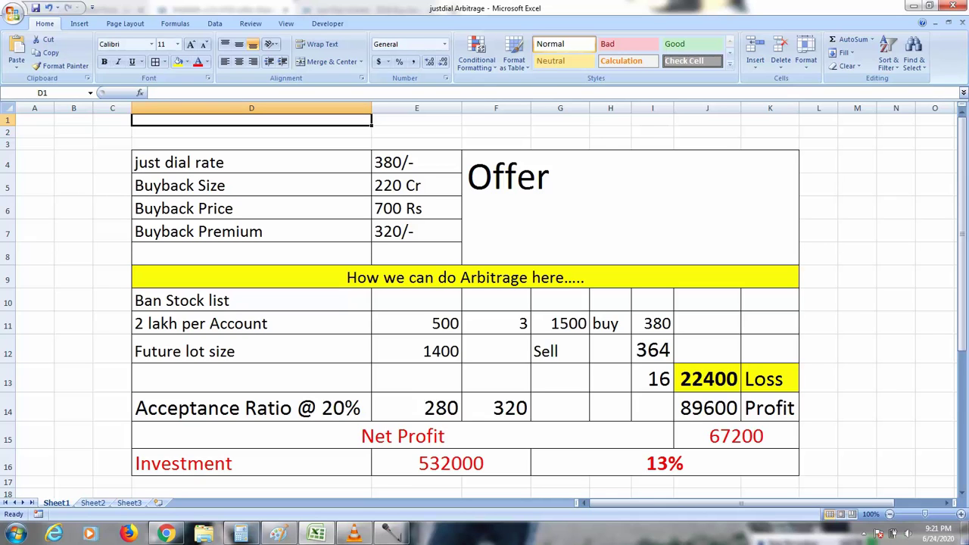
pyautogui.press('Down')
pyautogui.press('Down')
pyautogui.press('Down')
pyautogui.press('Down')
pyautogui.press('Down')
pyautogui.press('Down')
pyautogui.press('Down')
pyautogui.press('Down')
pyautogui.press('Down')
pyautogui.press('Down')
pyautogui.press('Up')
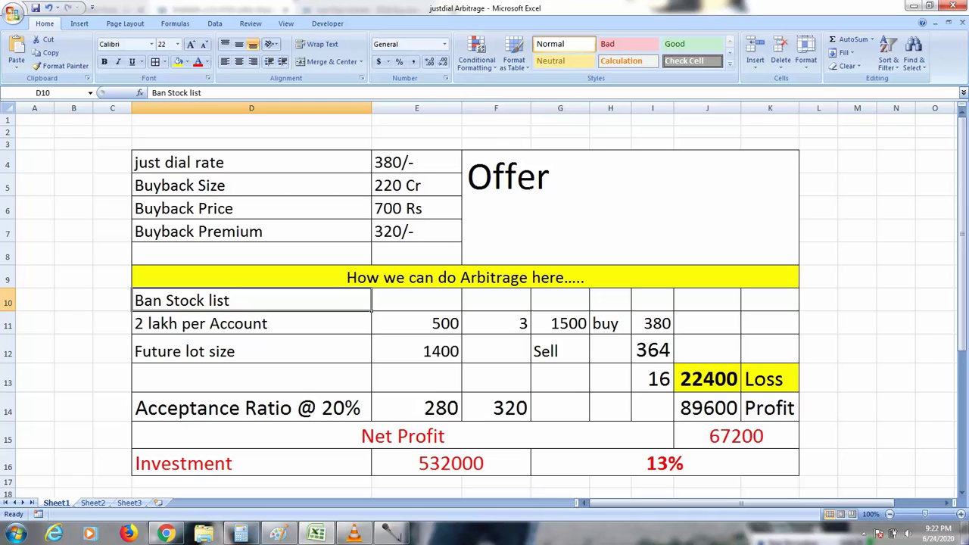
# Examine the "2 lakh per Account" row, covering the shares per account, account count, total shares and buy price
pyautogui.click(251, 323)
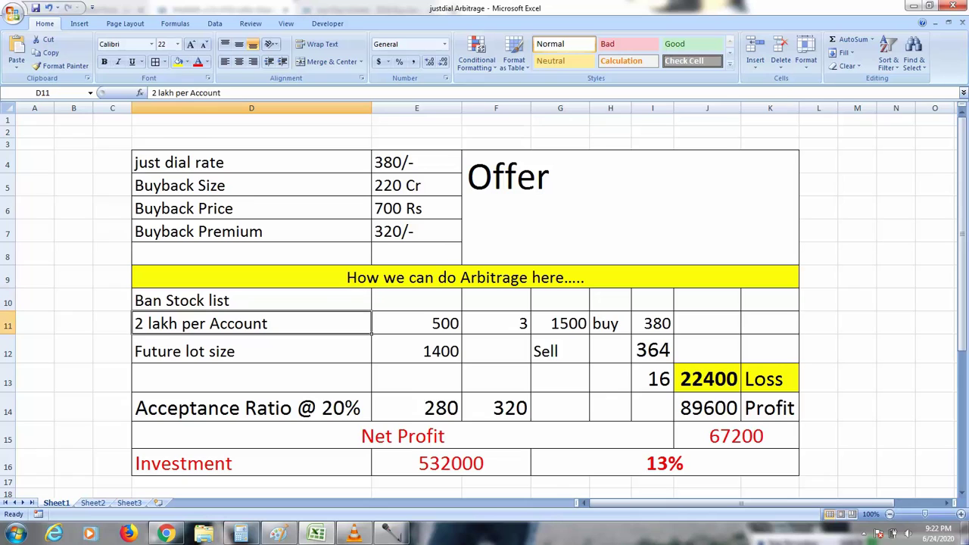
pyautogui.click(417, 323)
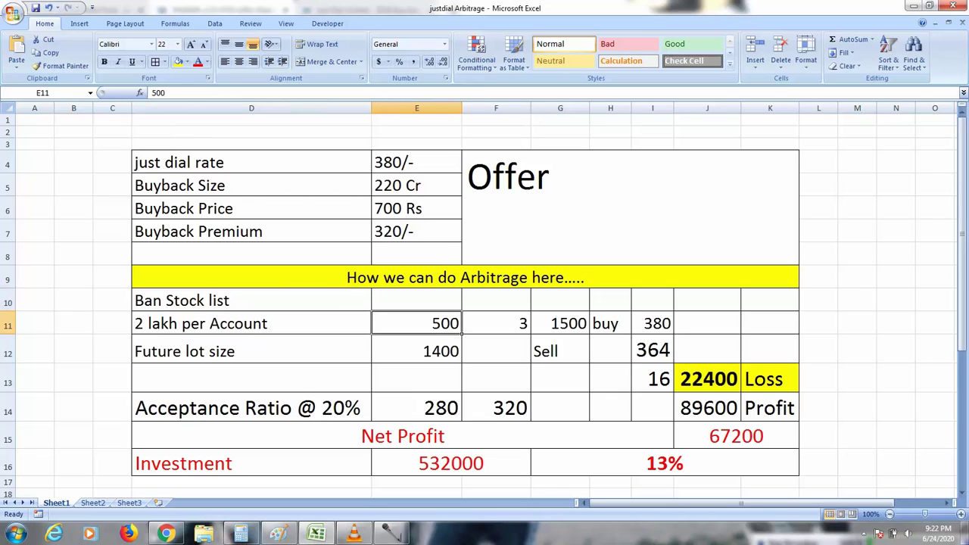
pyautogui.click(496, 323)
pyautogui.click(588, 334)
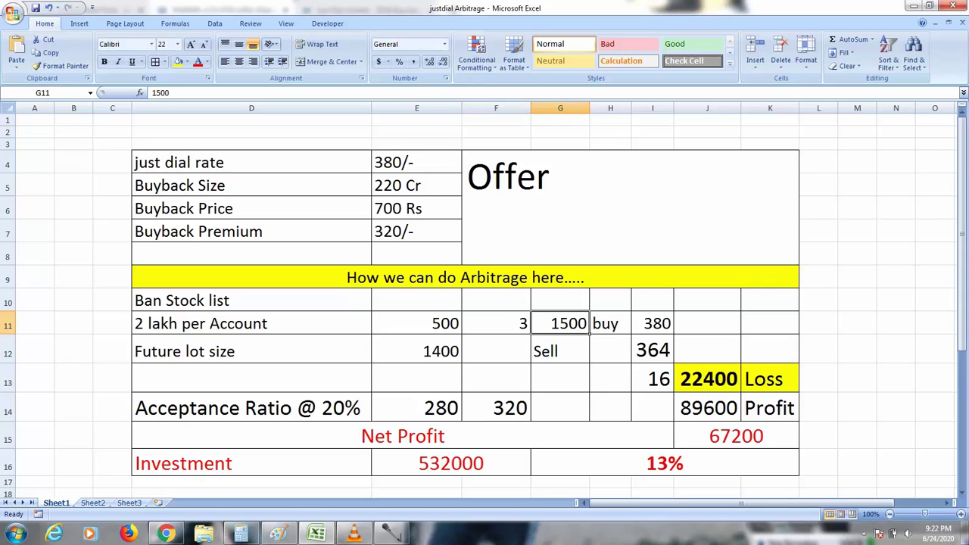
pyautogui.click(611, 324)
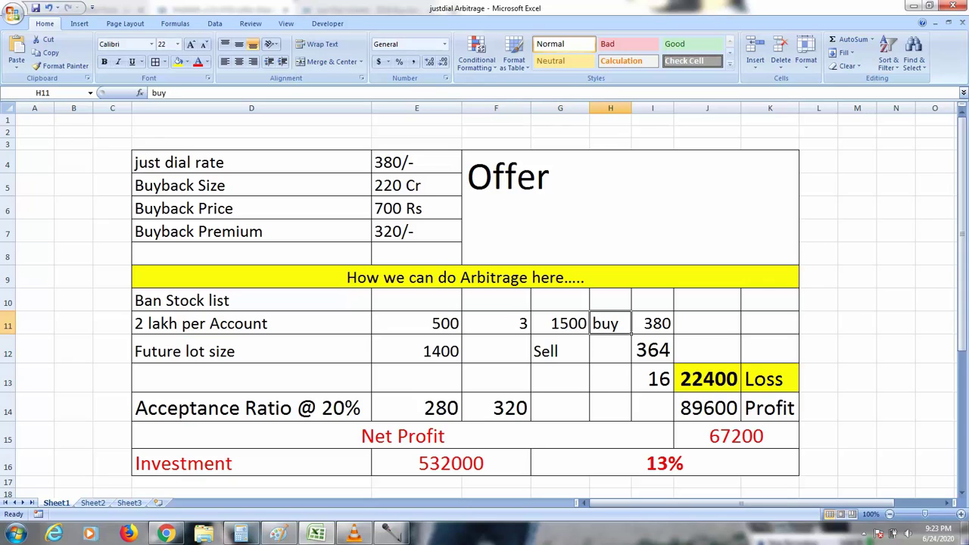
pyautogui.click(653, 324)
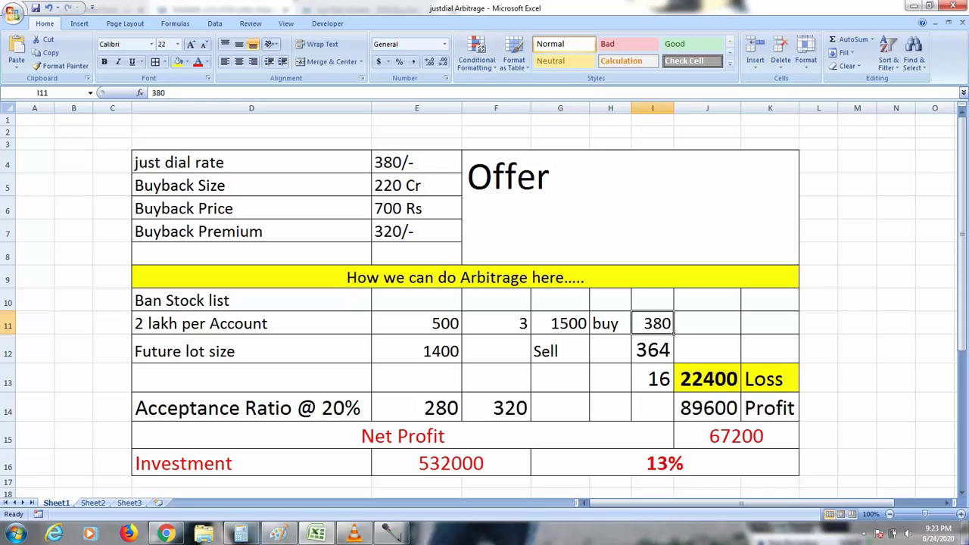
pyautogui.click(561, 324)
pyautogui.click(496, 323)
# Examine the future lot size and sell price, then the price difference and the loss formula in J13
pyautogui.click(496, 352)
pyautogui.click(416, 352)
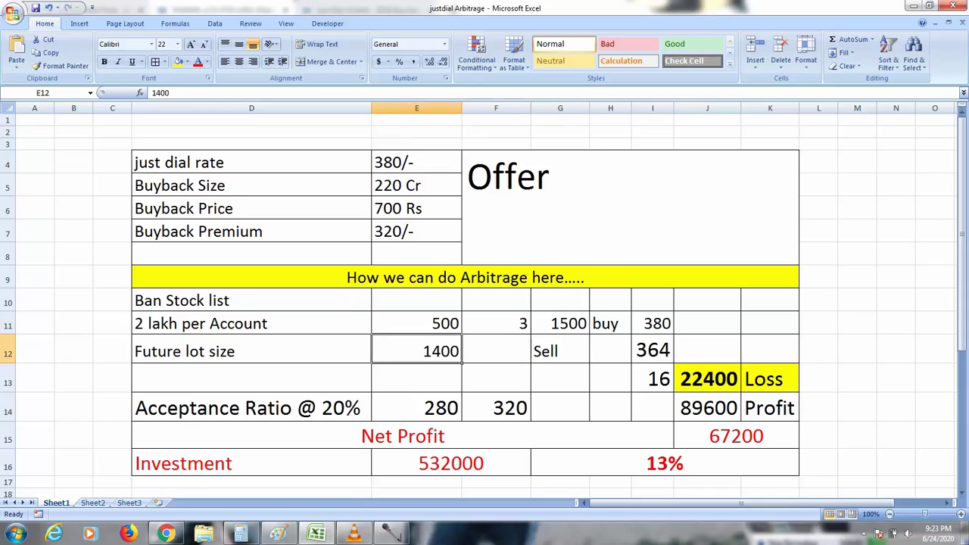
pyautogui.click(496, 352)
pyautogui.click(561, 351)
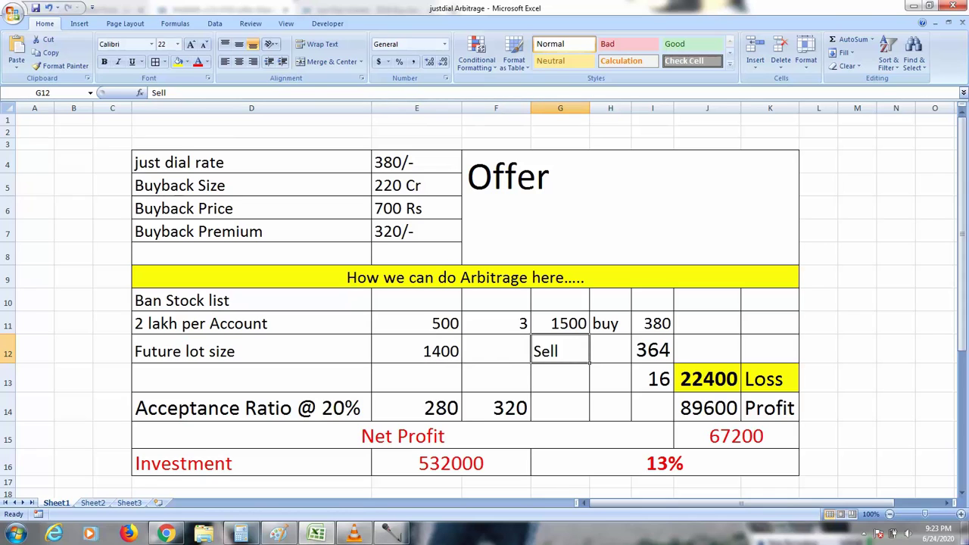
pyautogui.click(611, 352)
pyautogui.click(653, 351)
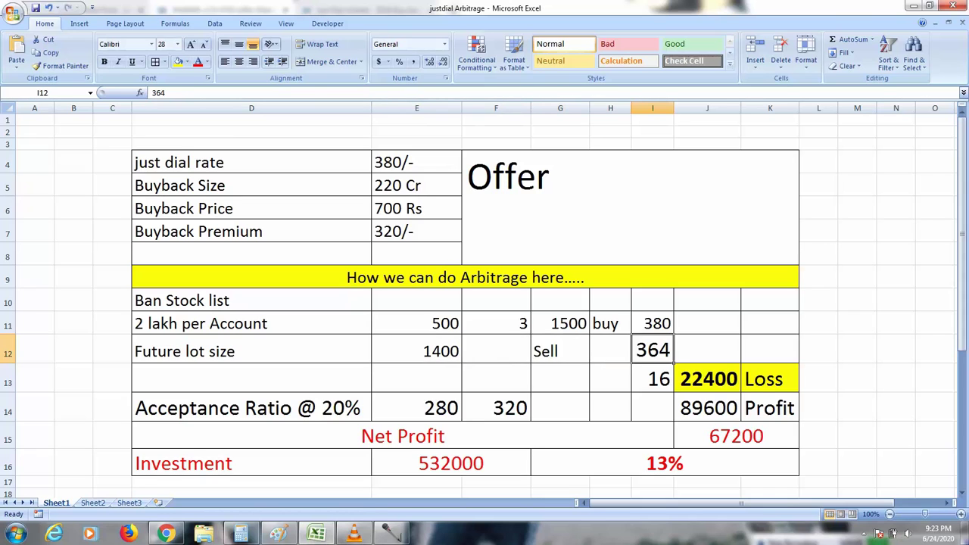
pyautogui.click(653, 378)
pyautogui.click(653, 350)
pyautogui.click(653, 379)
pyautogui.click(708, 378)
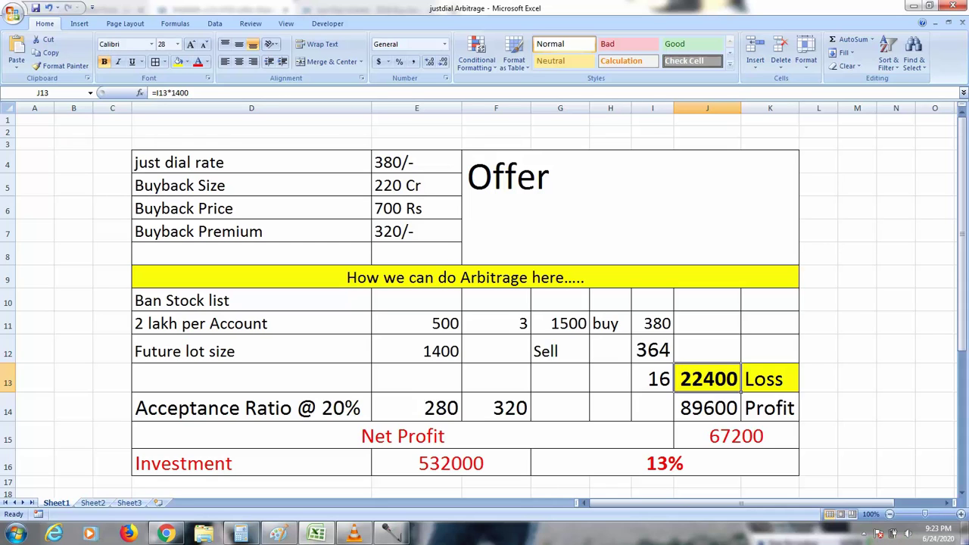
# Examine the Acceptance Ratio row, from the accepted shares formula in E14 to the profit formula in J14
pyautogui.press('Down')
pyautogui.press('Left')
pyautogui.press('Left')
pyautogui.press('Left')
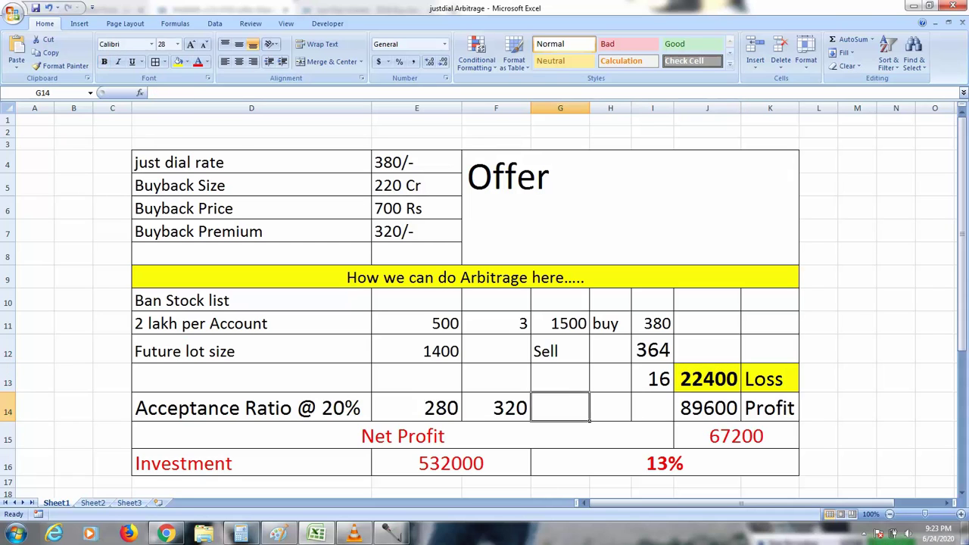
pyautogui.press('Left')
pyautogui.press('Left')
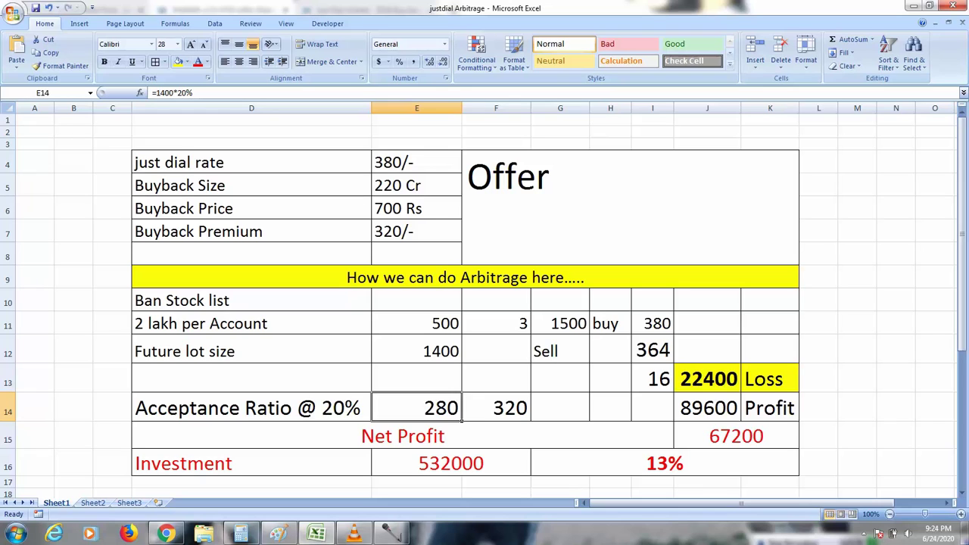
pyautogui.press('Right')
pyautogui.press('Right')
pyautogui.press('Right')
pyautogui.press('Right')
pyautogui.press('Right')
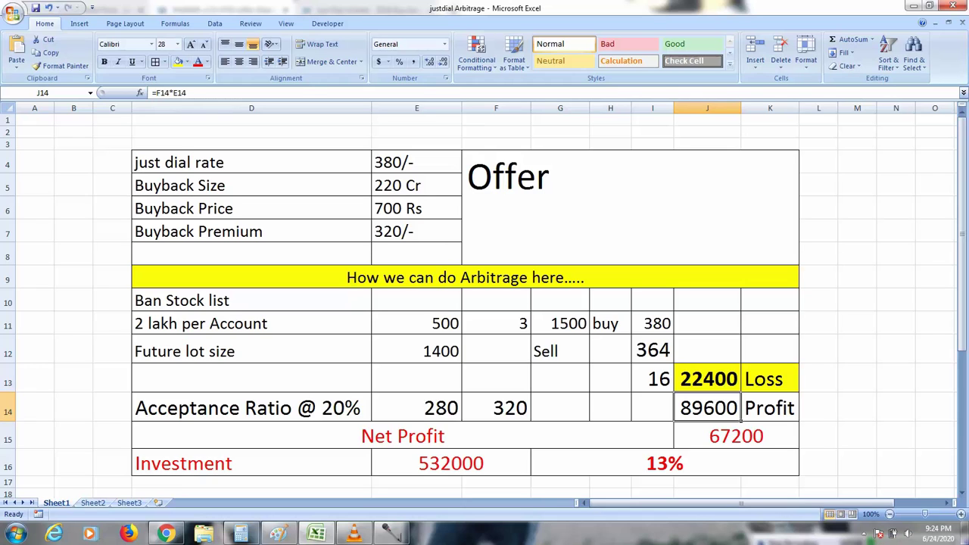
# Examine the net profit, investment and return percentage formulas, and read the problem note in row 21
pyautogui.press('Down')
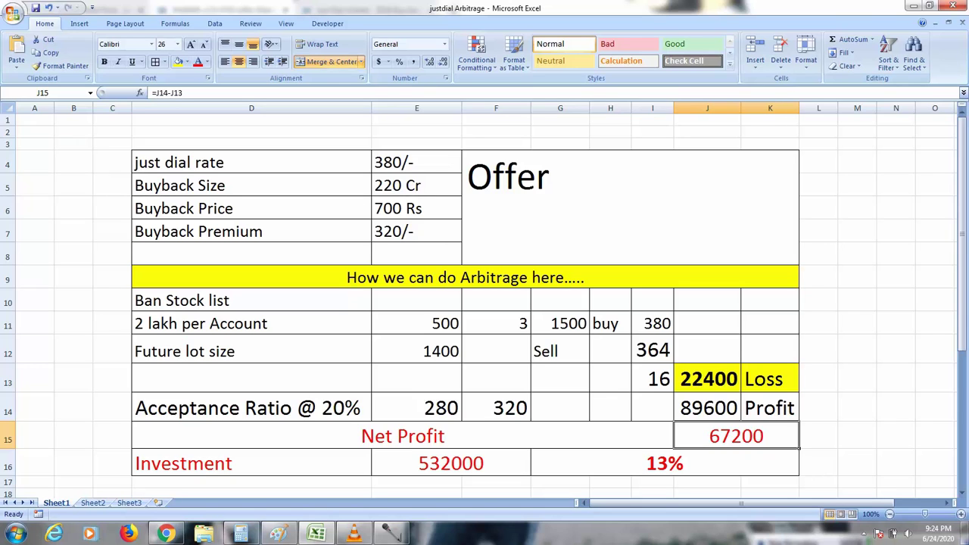
pyautogui.click(665, 463)
pyautogui.click(452, 463)
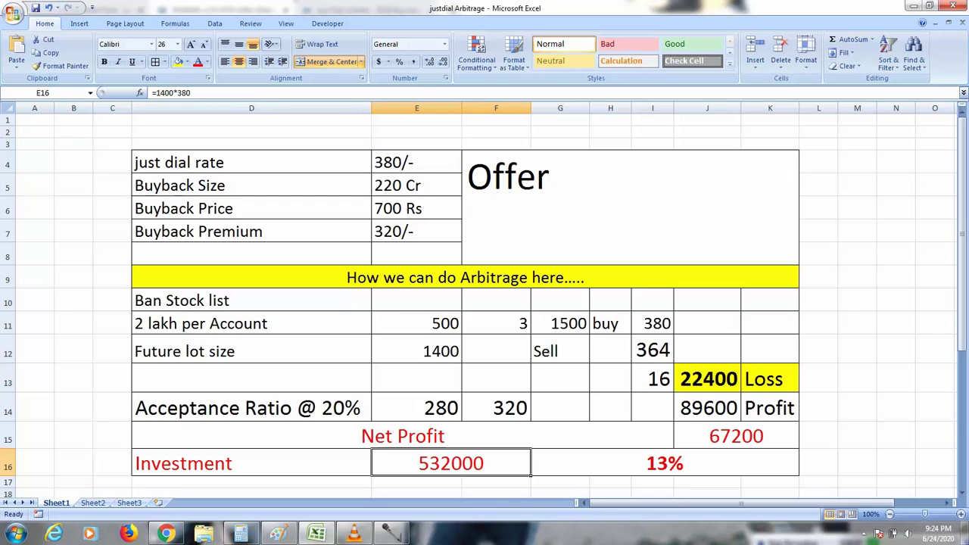
pyautogui.click(665, 464)
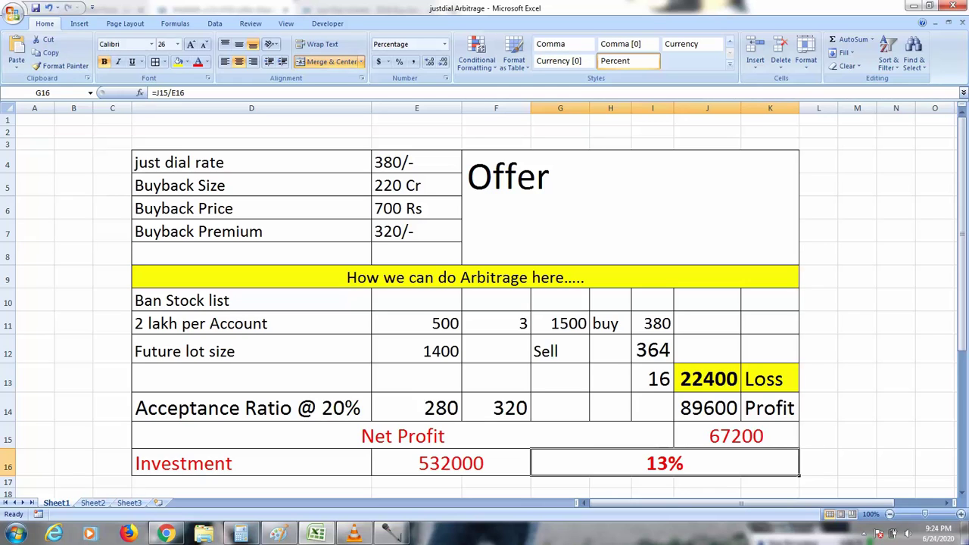
pyautogui.press('Down')
pyautogui.press('Down')
pyautogui.press('Down')
pyautogui.press('Down')
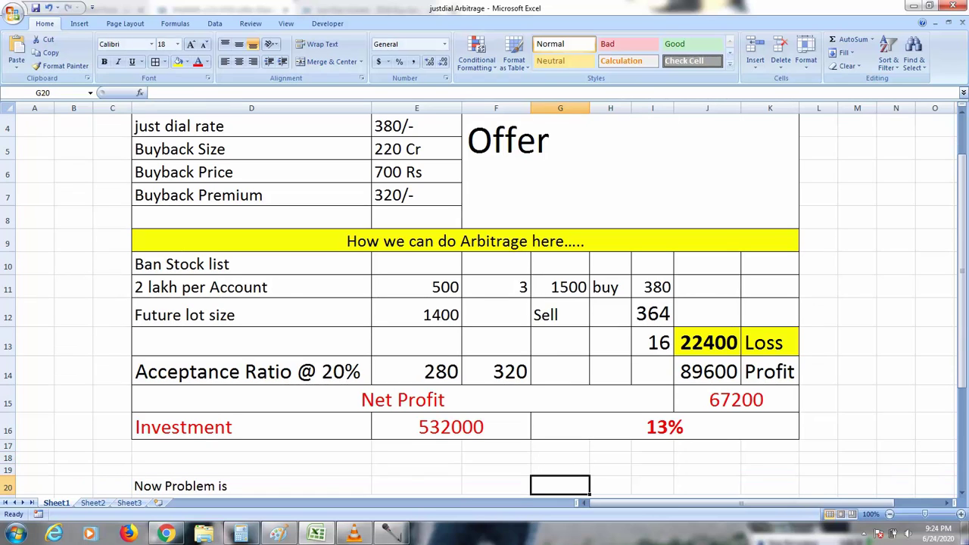
pyautogui.press('Down')
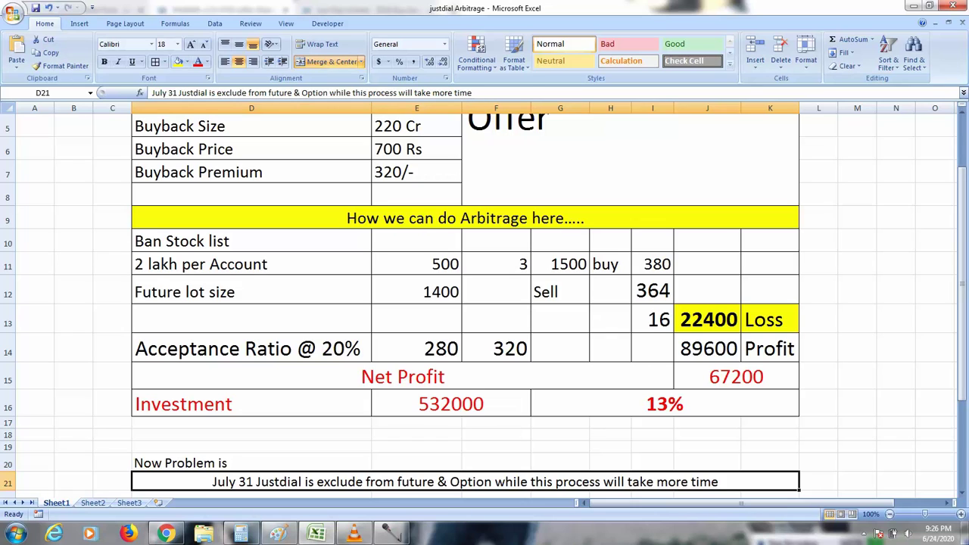
# Enter 2018 in G25, beside the Entitlement Ratio percentage in the Another Method table
pyautogui.press('Down')
pyautogui.press('Right')
pyautogui.press('Right')
pyautogui.press('Right')
pyautogui.press('Down')
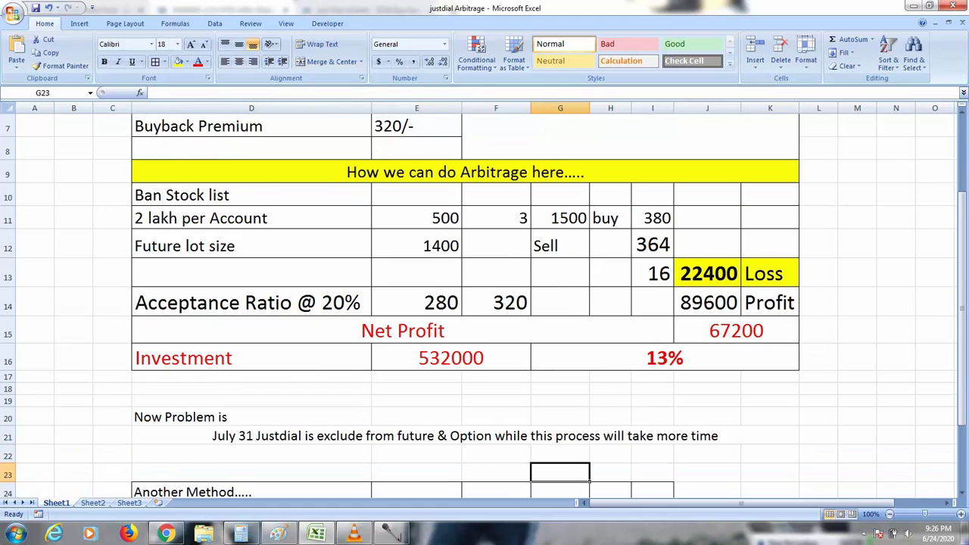
pyautogui.press('Down')
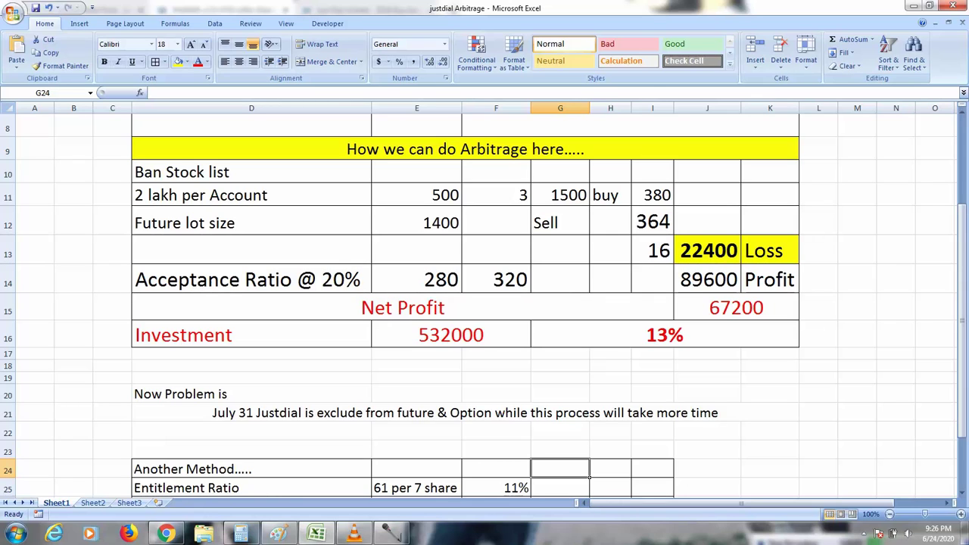
pyautogui.press('Down')
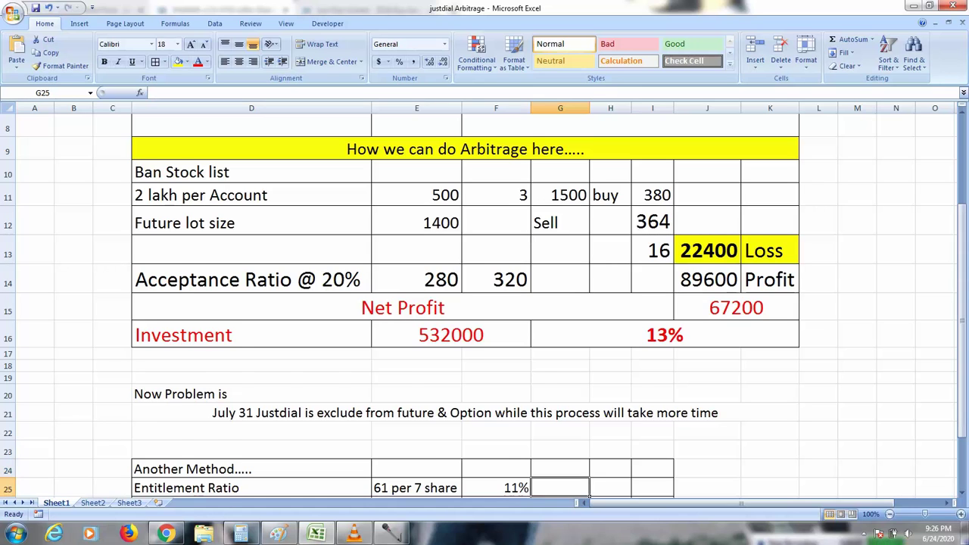
pyautogui.write('2018')
pyautogui.press('Return')
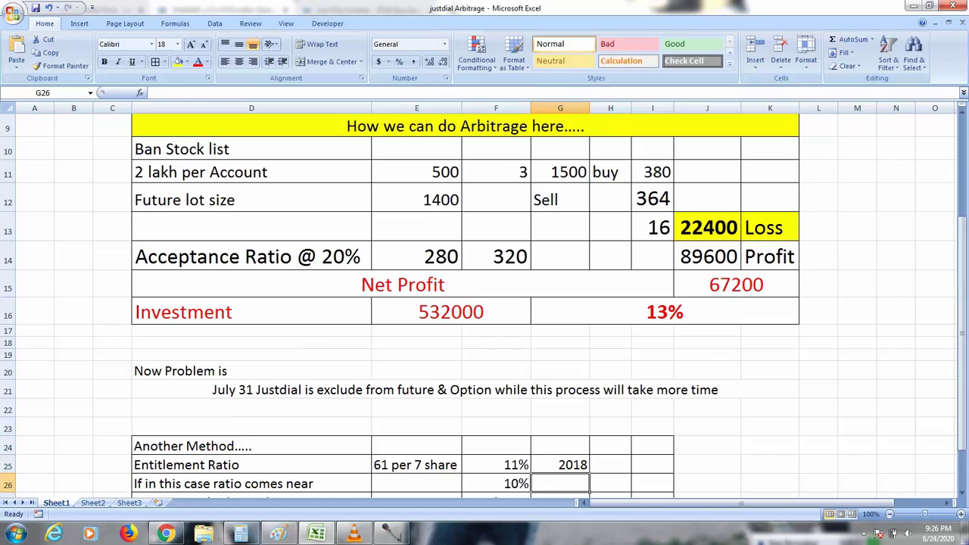
# Examine the entitlement ratio entries and the rows beneath them in the Another Method table
pyautogui.press('Up')
pyautogui.press('Left')
pyautogui.press('Left')
pyautogui.press('Left')
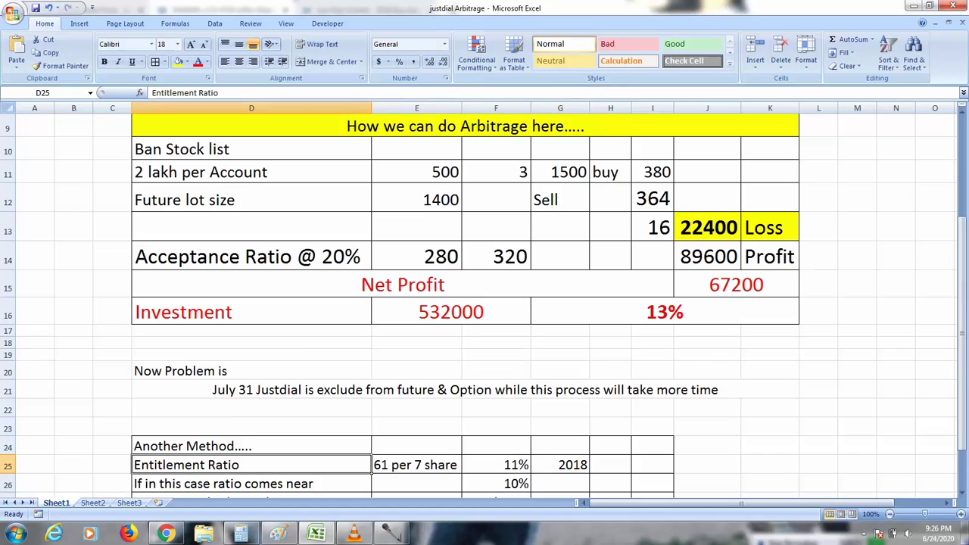
pyautogui.press('Right')
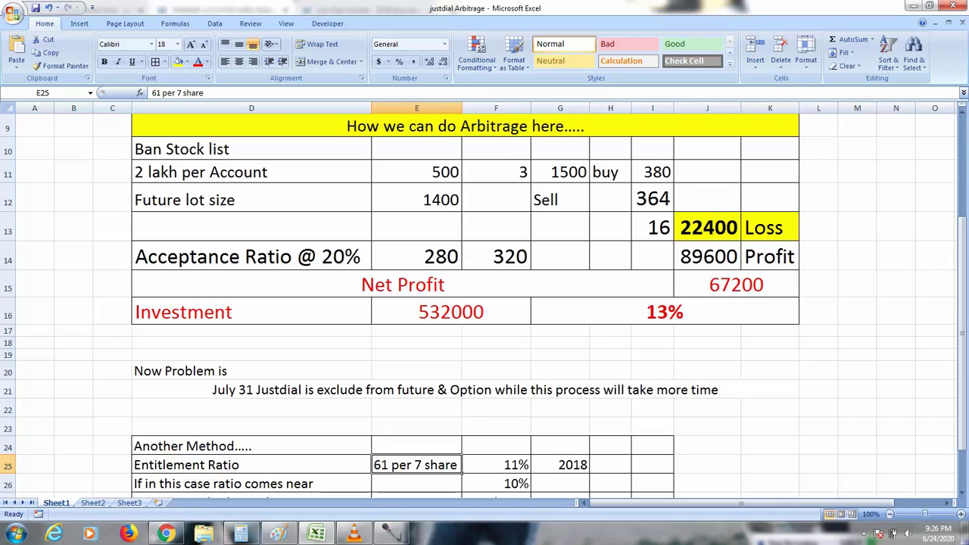
pyautogui.press('Down')
pyautogui.press('Down')
pyautogui.press('Down')
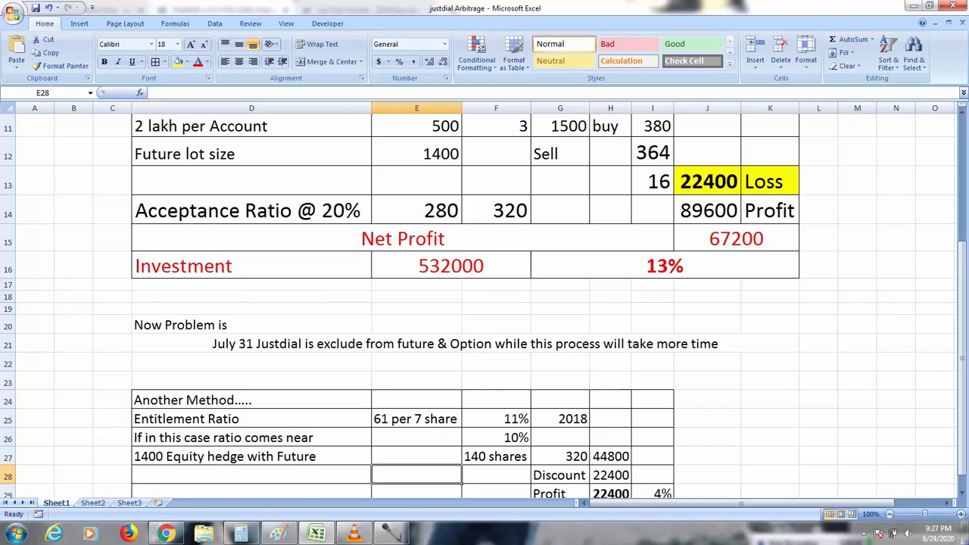
# Label the 1400 Equity hedge amount by entering Profit in I27
pyautogui.press('Right')
pyautogui.press('Right')
pyautogui.press('Right')
pyautogui.press('Up')
pyautogui.press('Right')
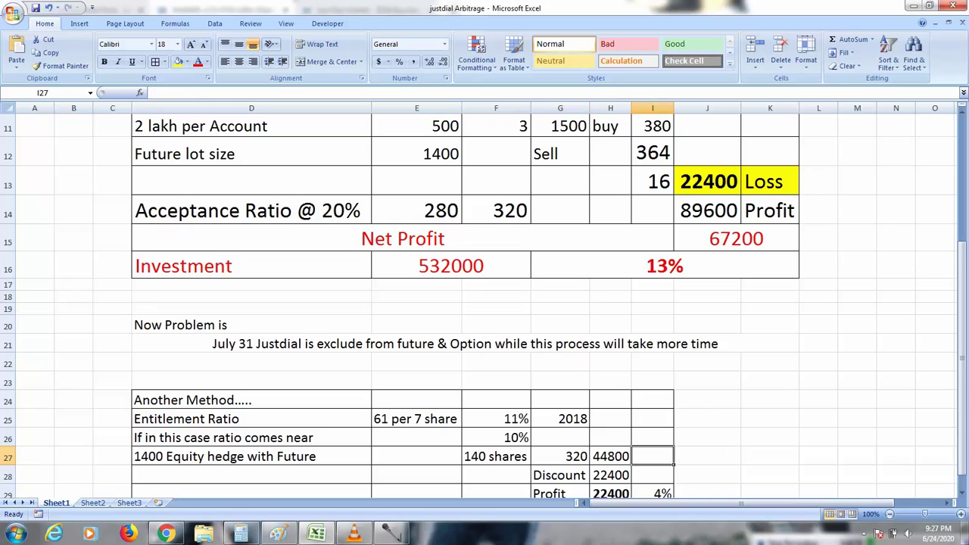
pyautogui.write('Profit')
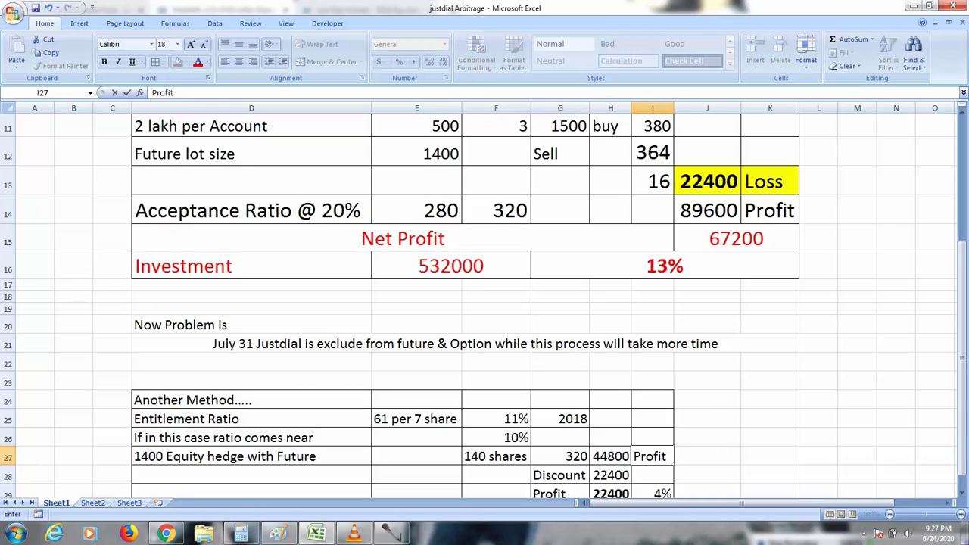
pyautogui.press('Return')
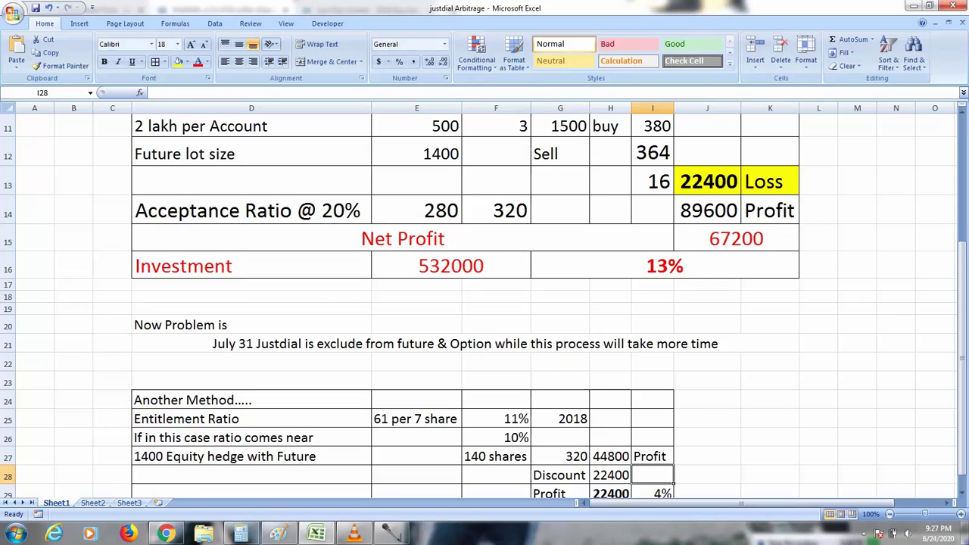
# Label the Discount amount in the Another Method table by entering Future in I28
pyautogui.write('Future')
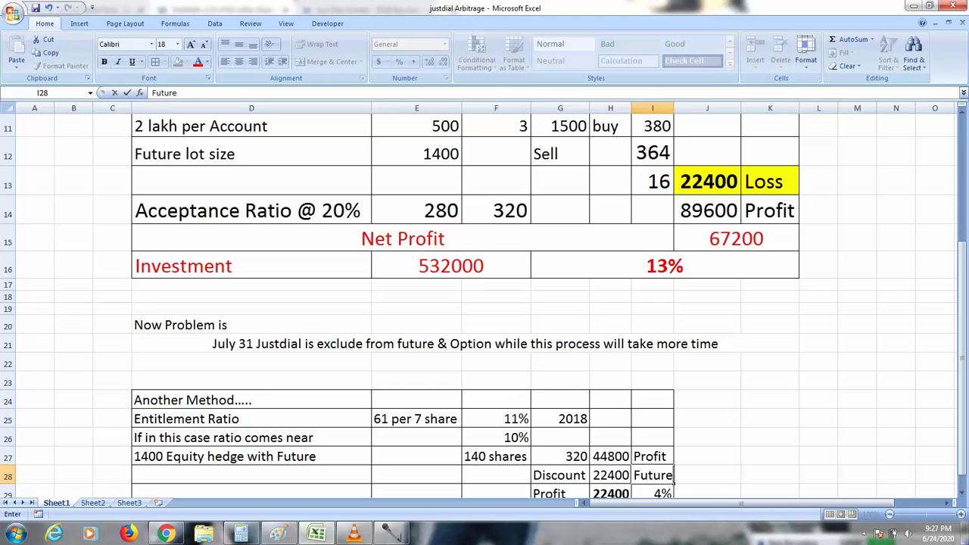
pyautogui.press('Return')
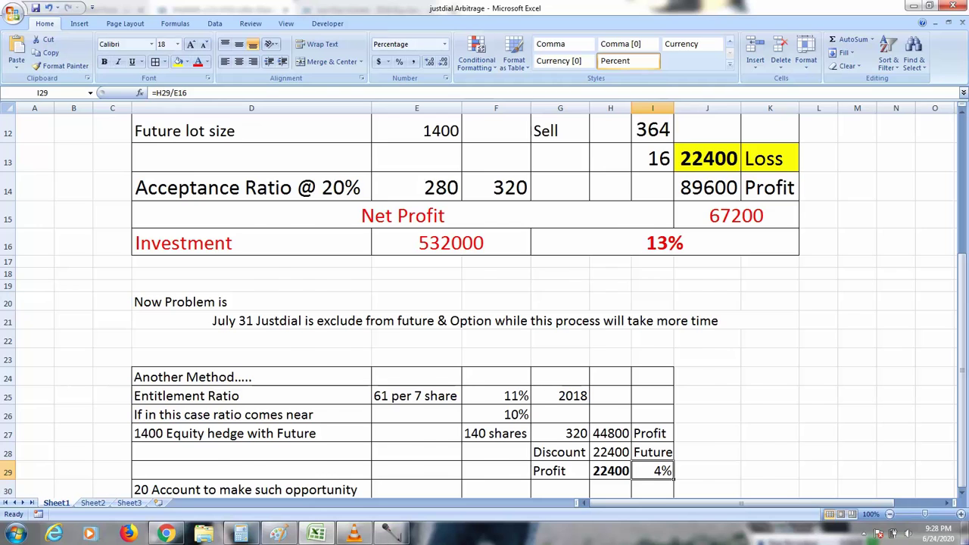
# Switch to the 2018 Just Dial buy-back letter in Chrome and examine the reserved and general shareholder categories and their buy-back ratios
pyautogui.hotkey('alt', 'Tab')
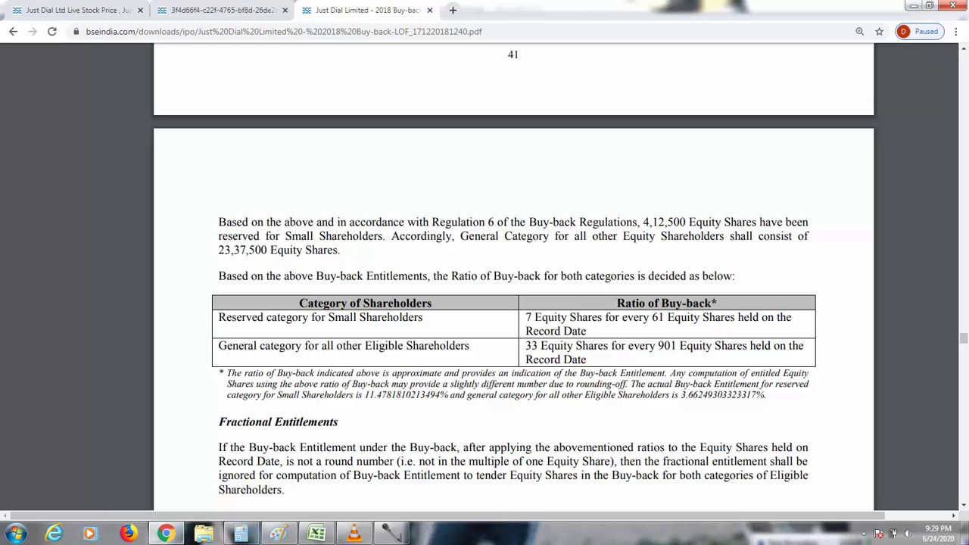
pyautogui.moveTo(219, 222); pyautogui.dragTo(711, 373)
pyautogui.click(669, 373)
pyautogui.moveTo(286, 236); pyautogui.dragTo(411, 236)
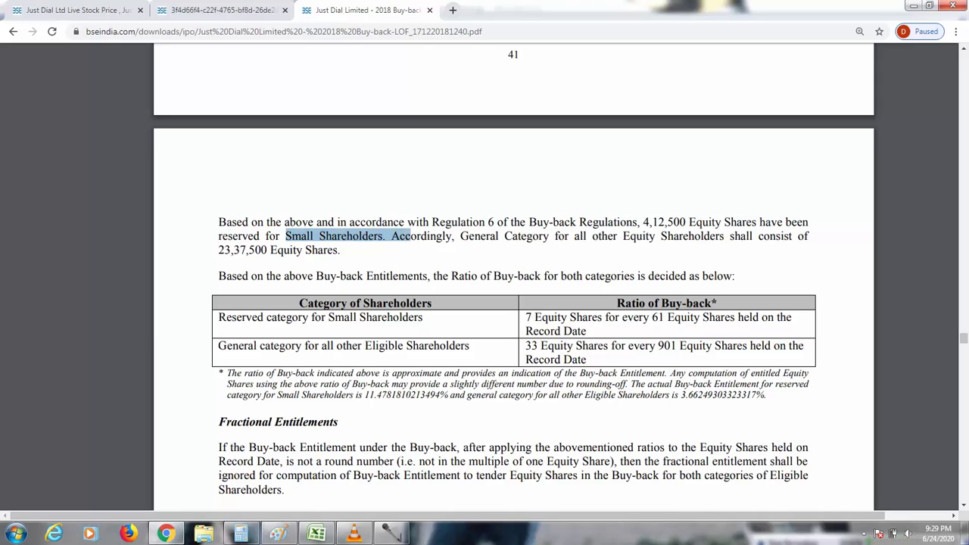
pyautogui.moveTo(498, 235); pyautogui.dragTo(565, 236)
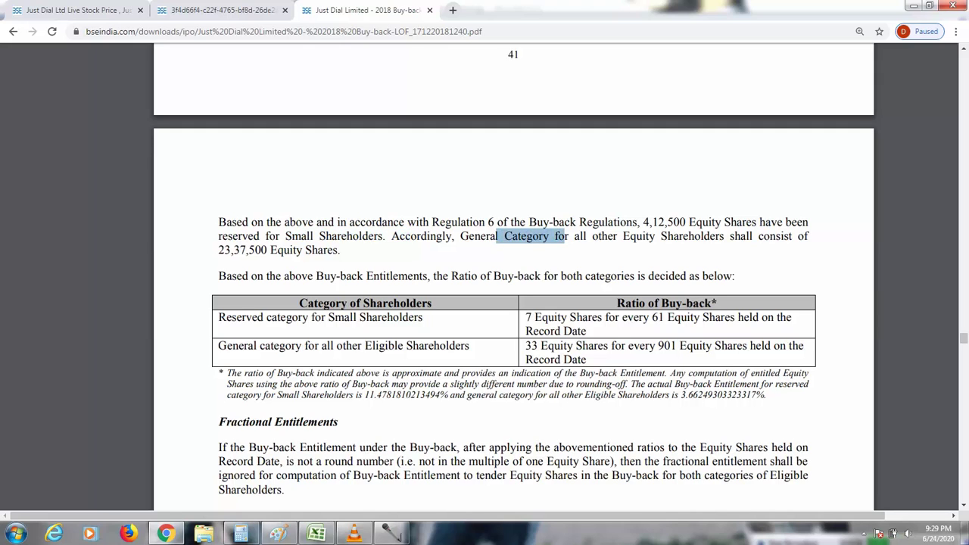
pyautogui.moveTo(219, 249); pyautogui.dragTo(291, 250)
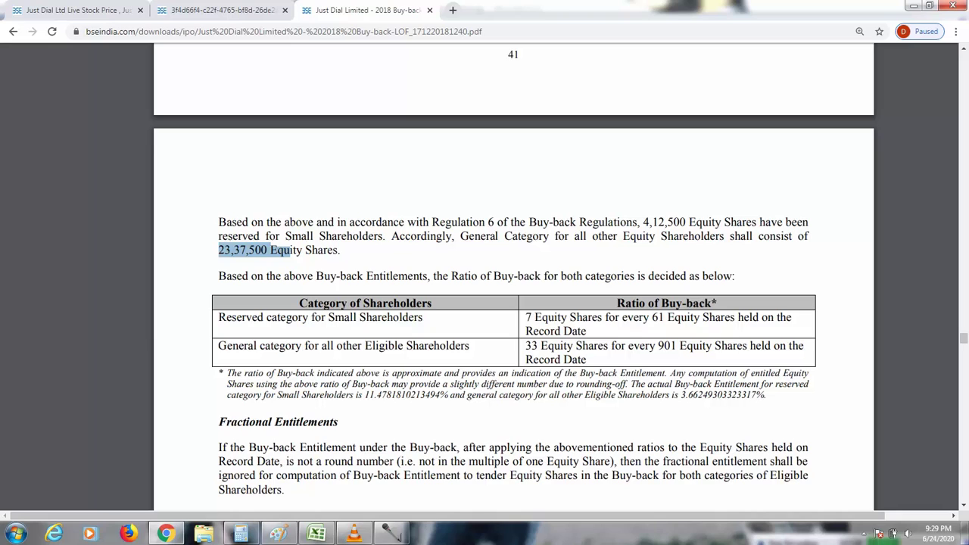
pyautogui.moveTo(219, 317); pyautogui.dragTo(424, 317)
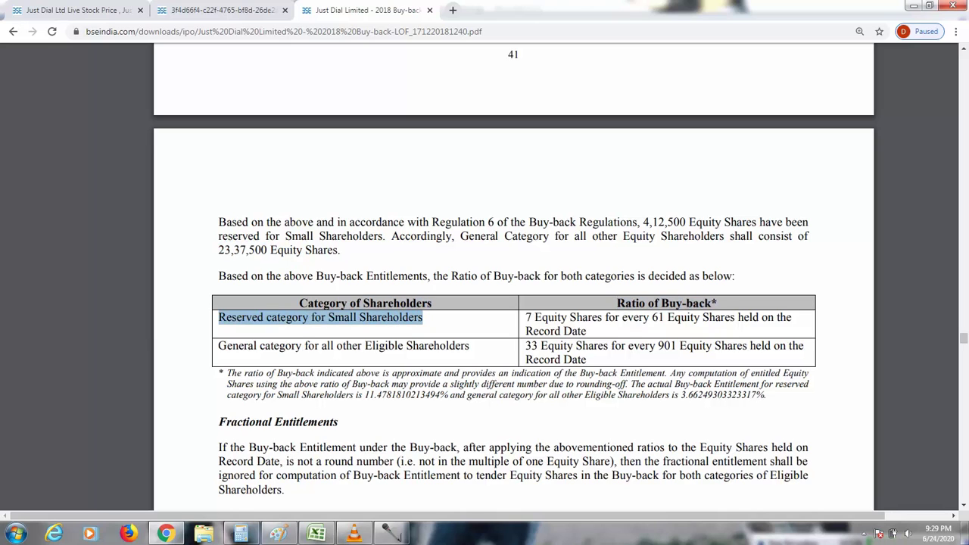
pyautogui.moveTo(527, 317)
pyautogui.mouseDown()
pyautogui.moveTo(770, 317)
pyautogui.moveTo(729, 346)
pyautogui.moveTo(717, 317)
pyautogui.mouseUp()
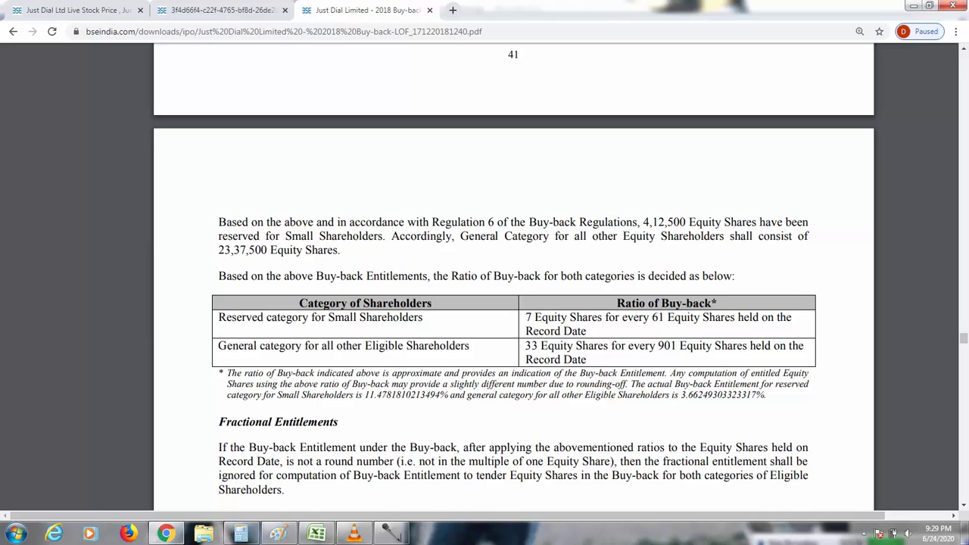
# Return to the justdial Arbitrage workbook in Excel and select cell J25 in the Entitlement Ratio row
pyautogui.hotkey('alt', 'Tab')
pyautogui.press('Up')
pyautogui.press('Up')
pyautogui.press('Up')
pyautogui.press('Up')
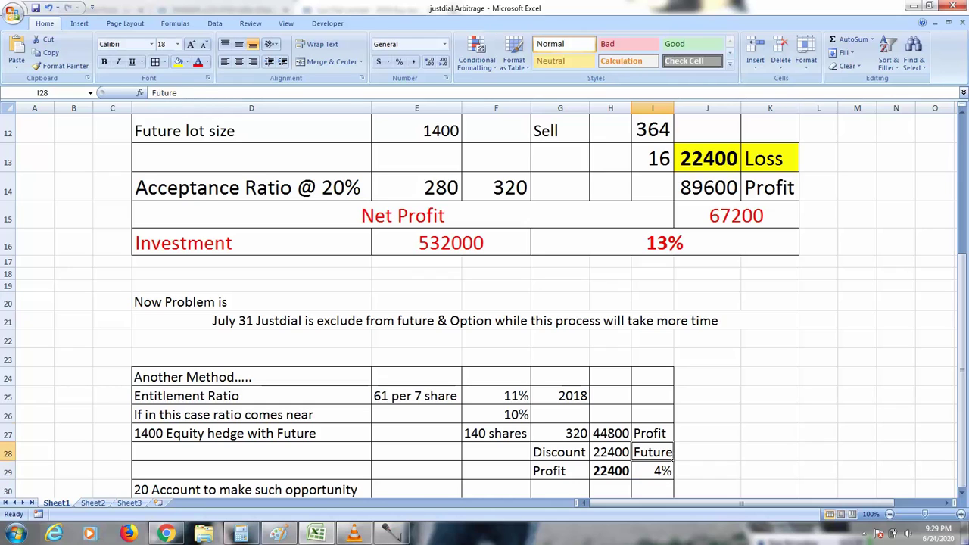
pyautogui.press('Right')
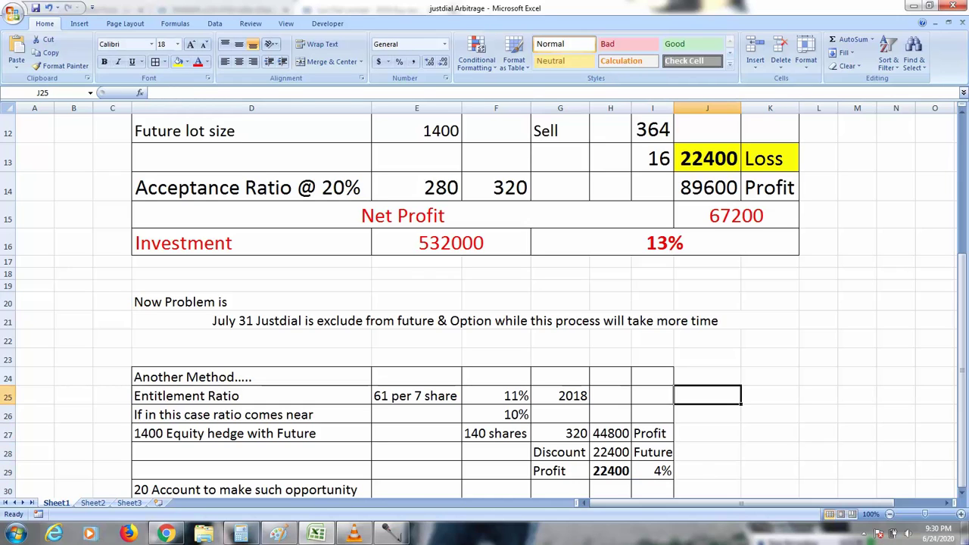